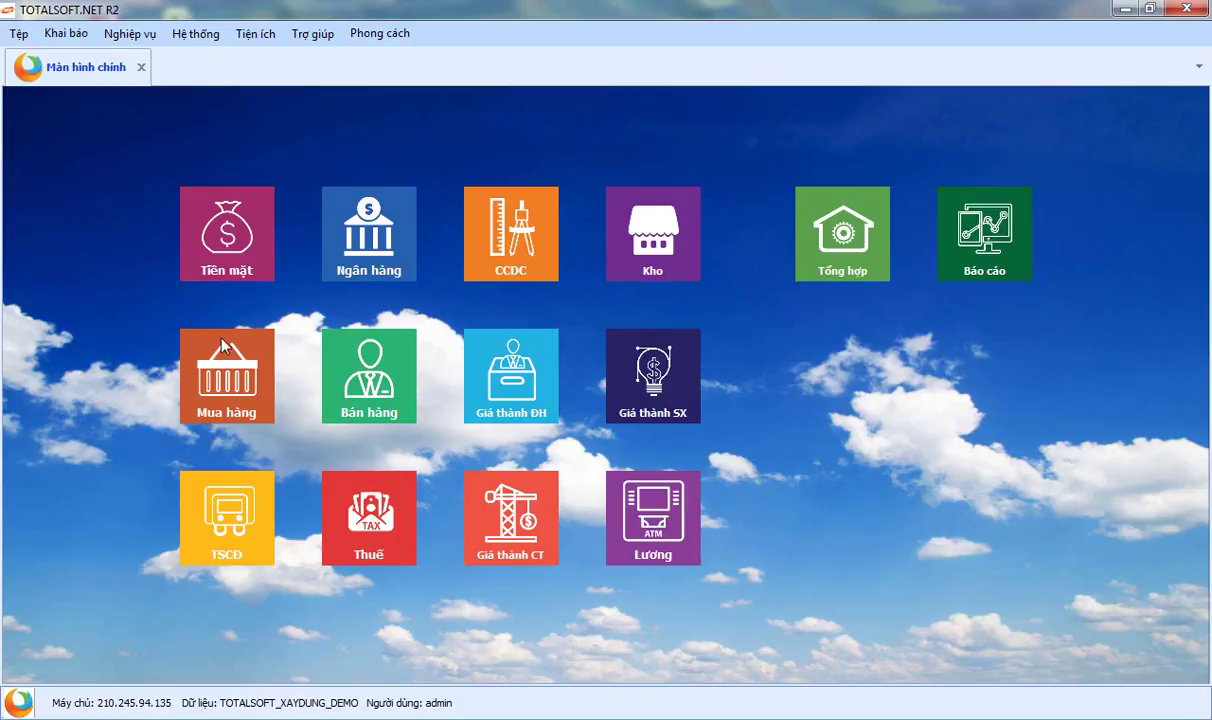
- Open a new sales return voucher (Hàng bán trả lại) from the Bán hàng module
left_click(365, 372)
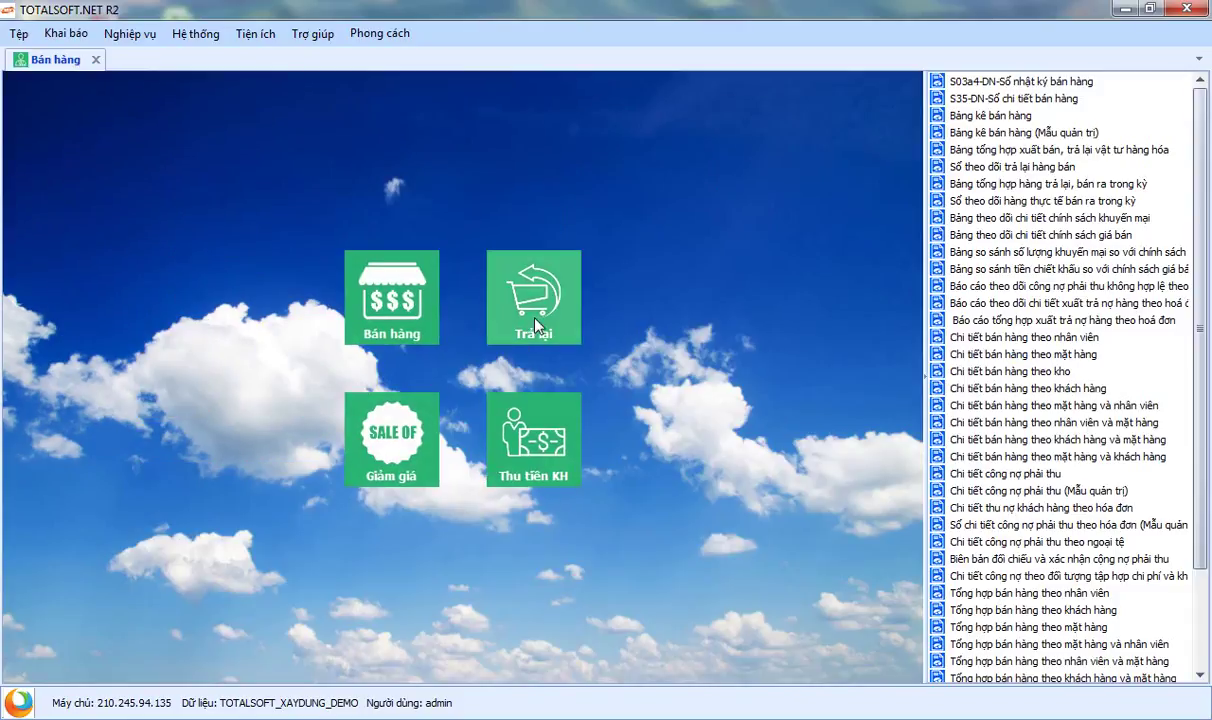
left_click(536, 318)
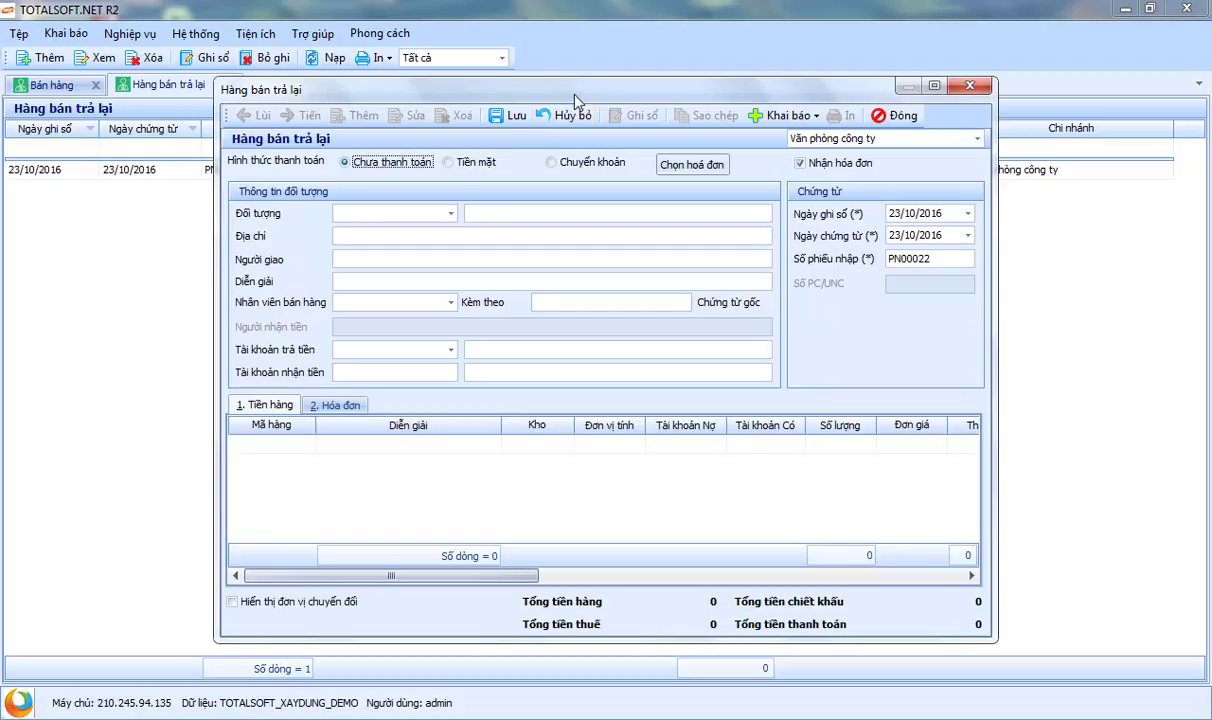
left_click_drag(592, 92, 568, 100)
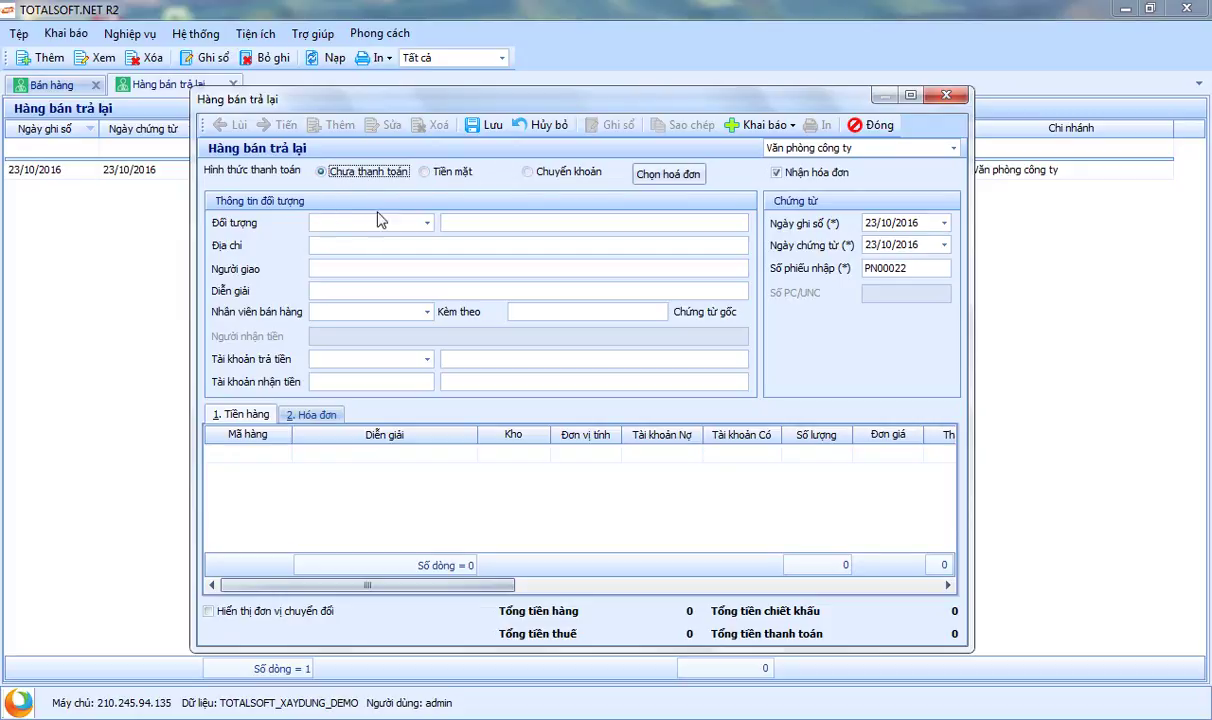
left_click_drag(529, 100, 524, 95)
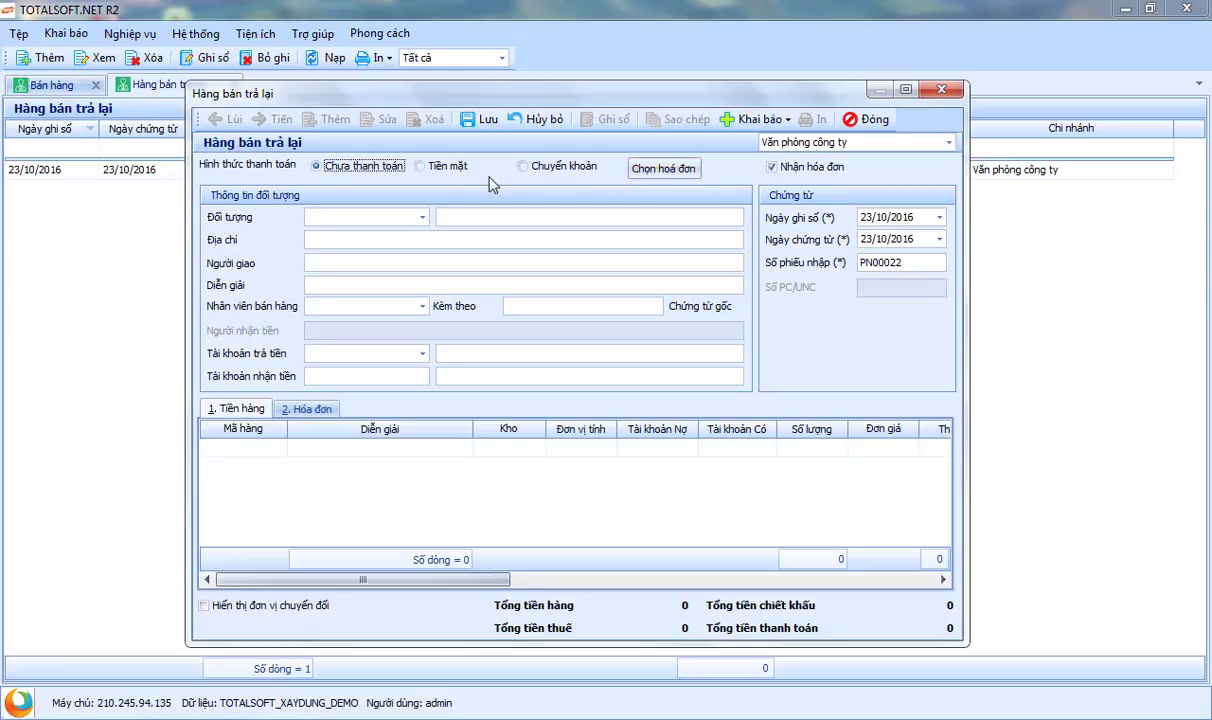
- Set the return voucher's customer (Đối tượng) to Công ty TM Sông Hồng
left_click(662, 170)
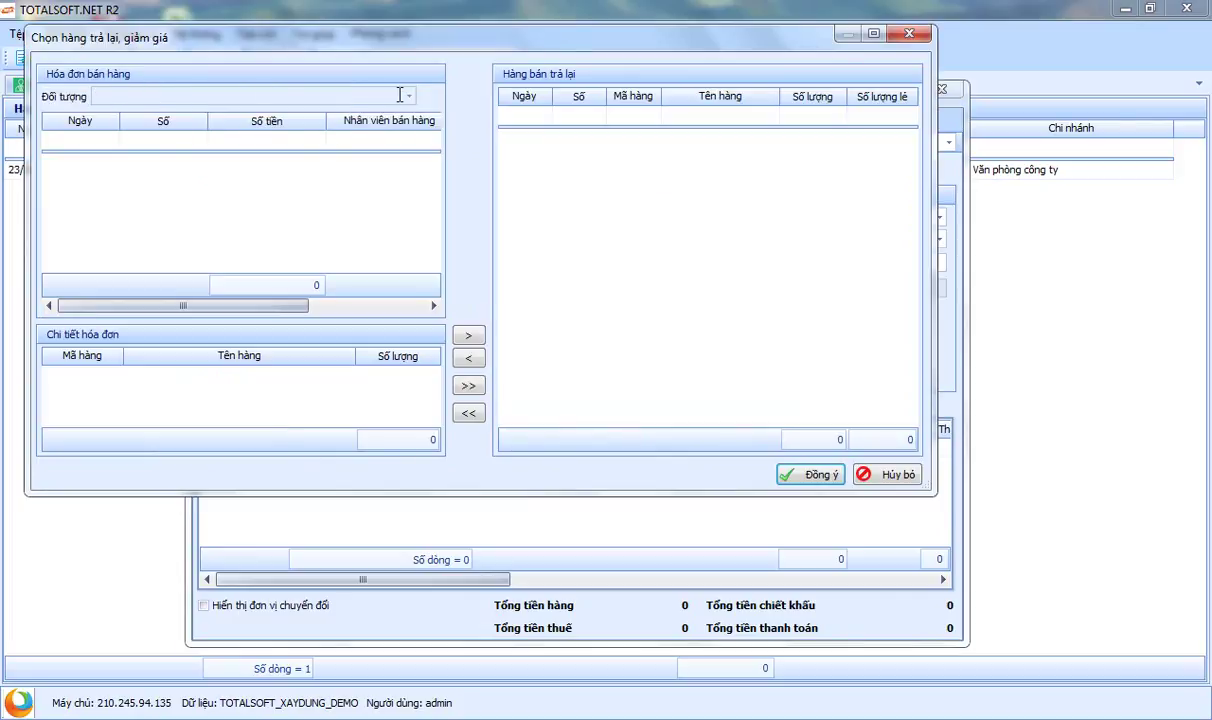
left_click(900, 479)
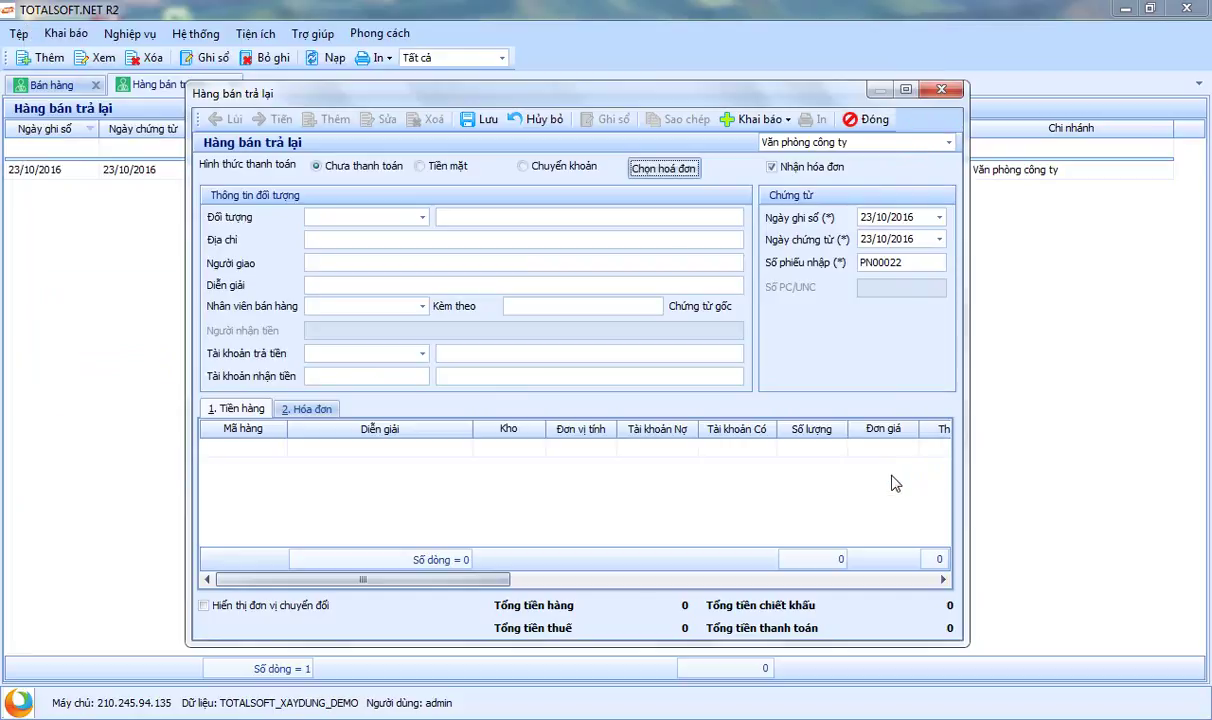
left_click(421, 217)
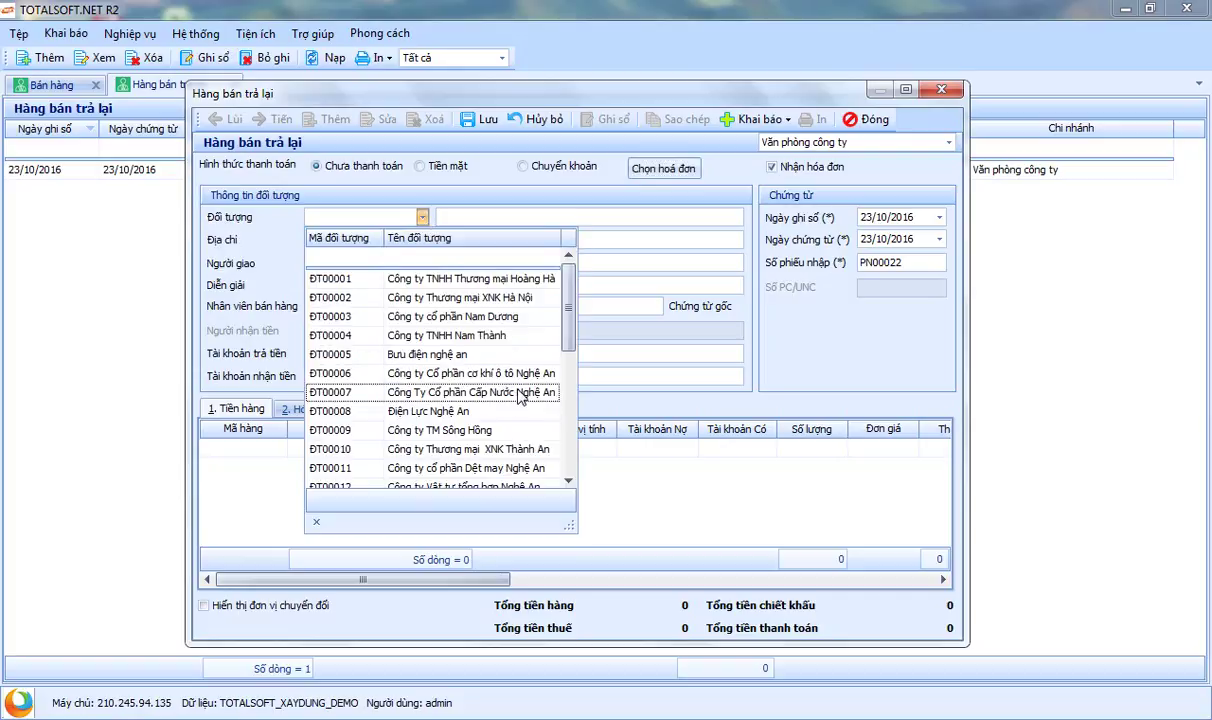
left_click(462, 431)
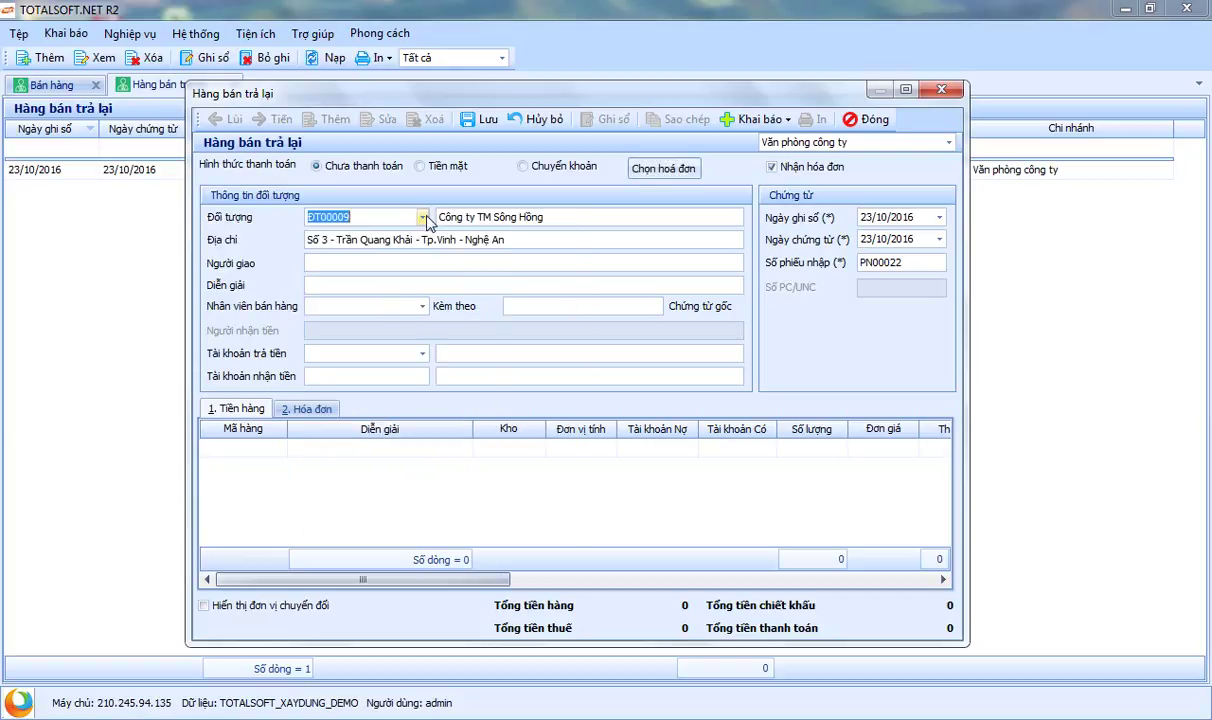
- Open the invoice selection for the return and select the sales invoice dated 22/10/2016
left_click(648, 170)
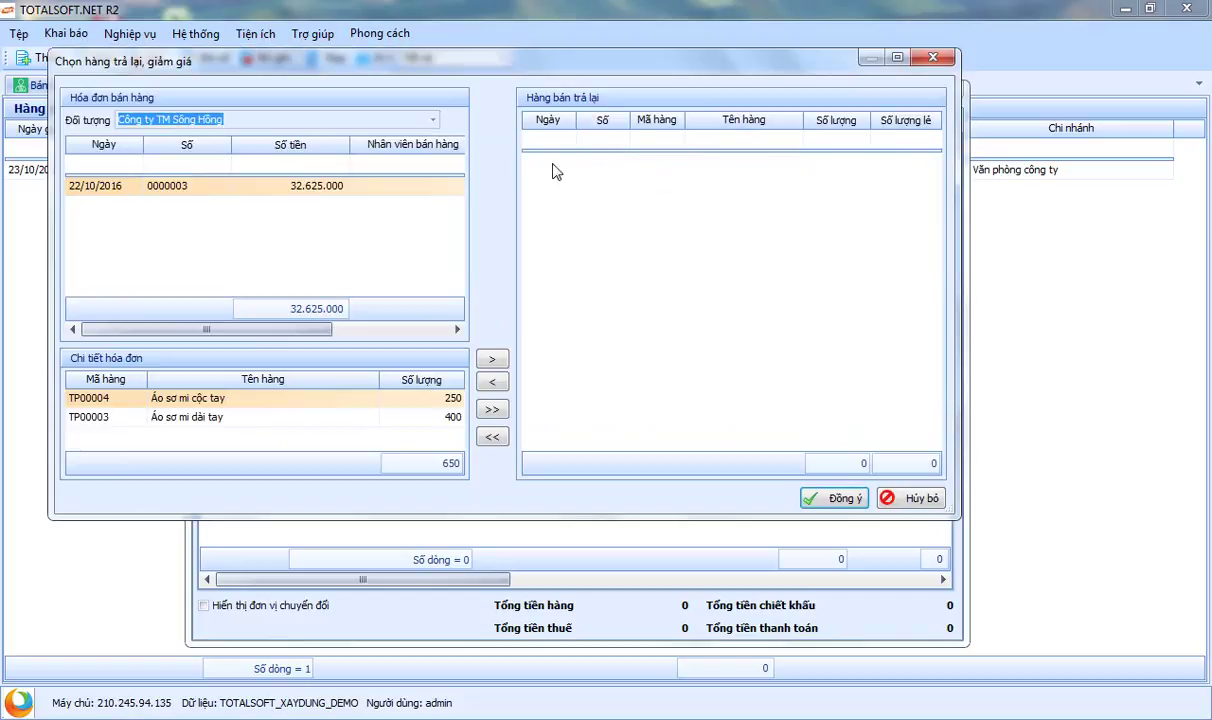
left_click_drag(453, 69, 530, 95)
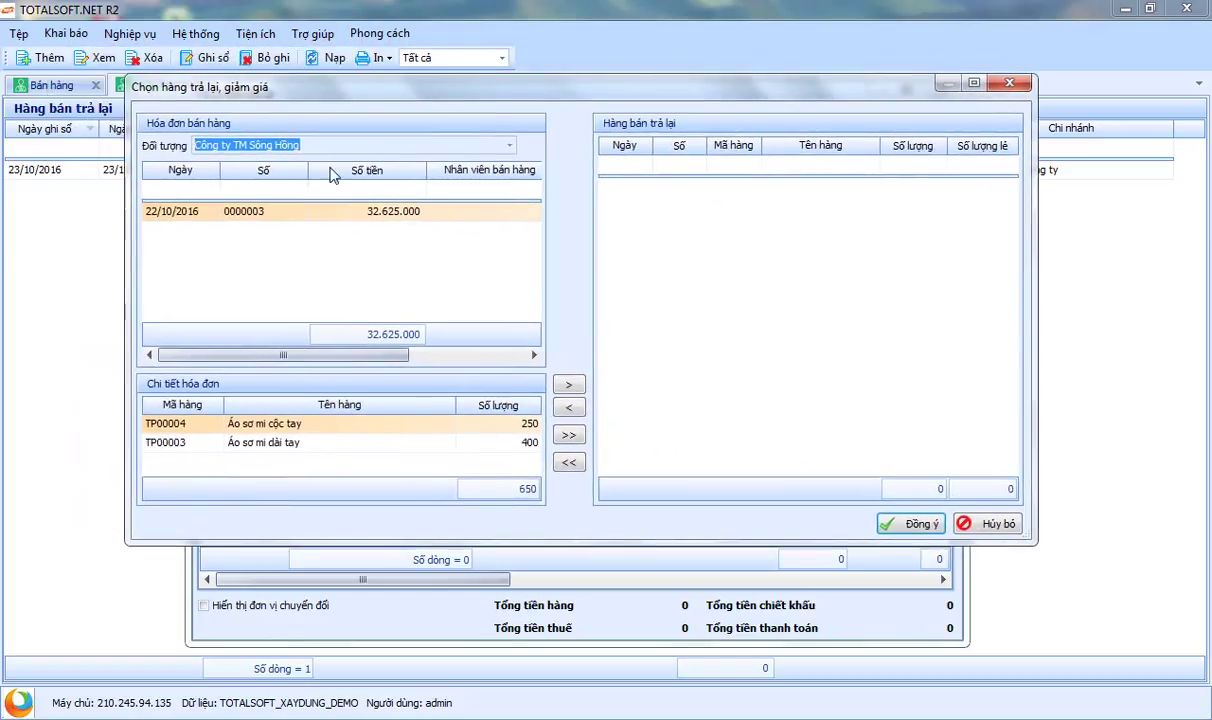
left_click(192, 213)
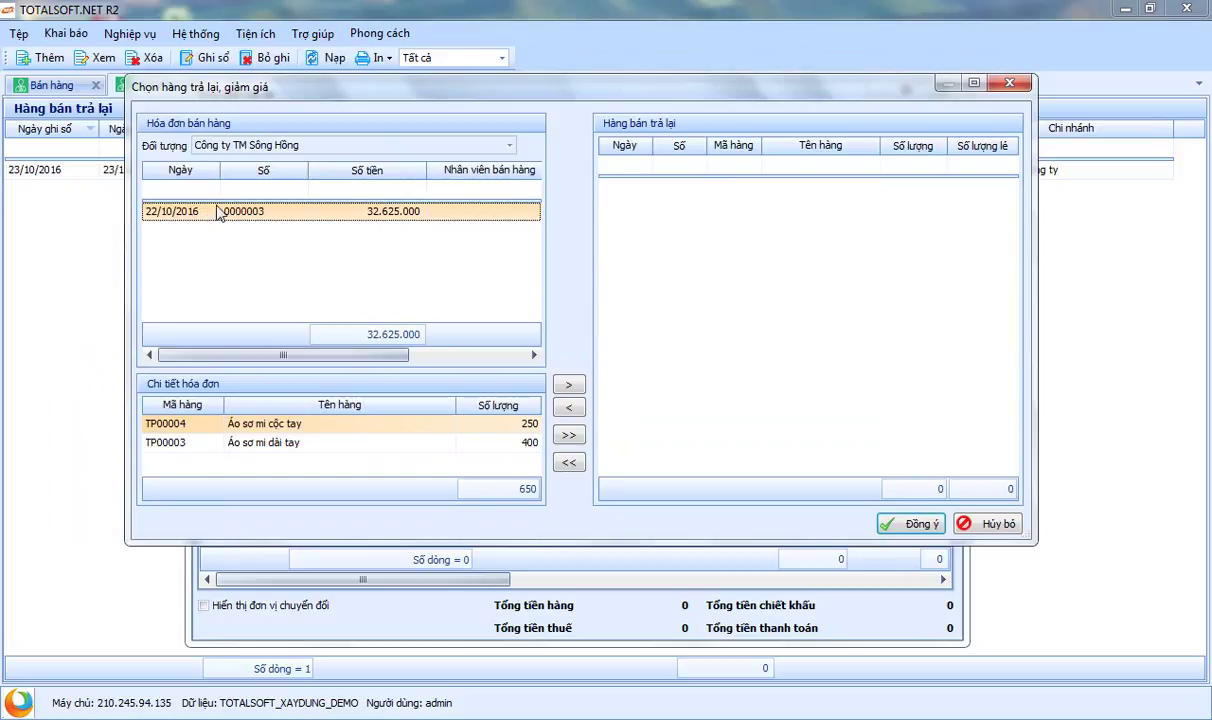
- Add both invoice items, Áo sơ mi cộc tay and Áo sơ mi dài tay, to the returned goods and accept the selection
left_click(287, 443)
left_click(282, 420)
left_click(292, 444)
left_click(286, 422)
left_click(303, 445)
left_click(288, 422)
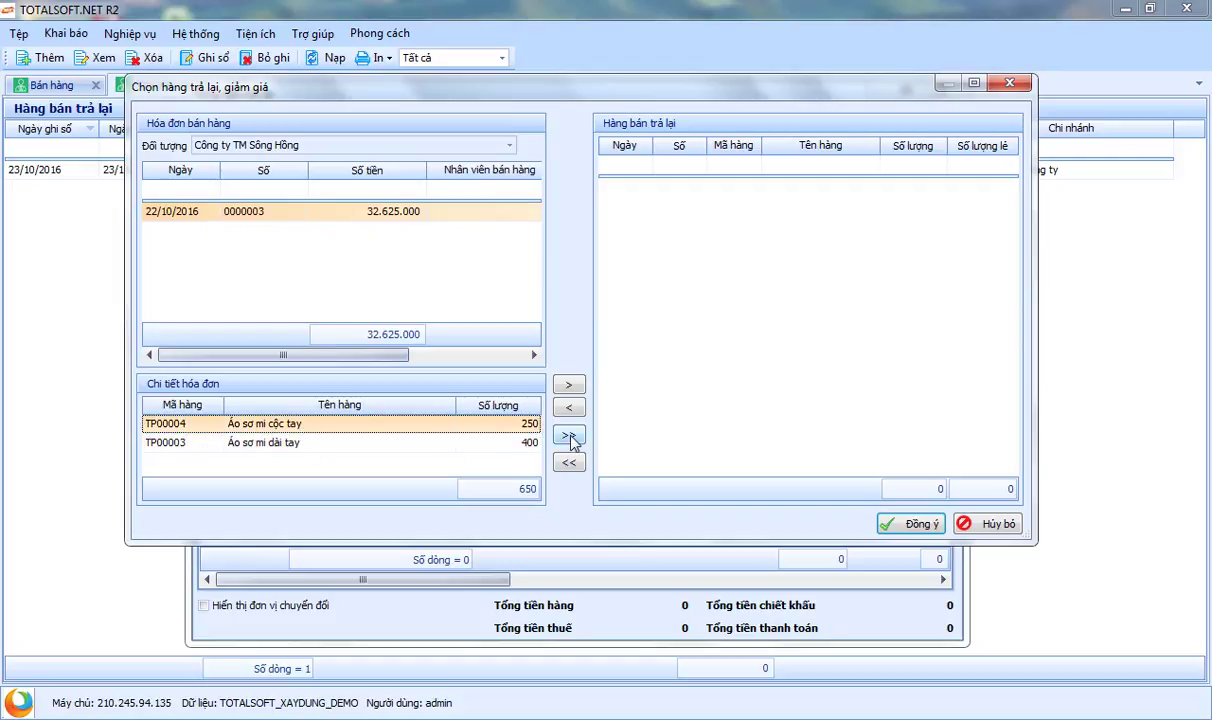
left_click(306, 441)
left_click(398, 420)
left_click(569, 436)
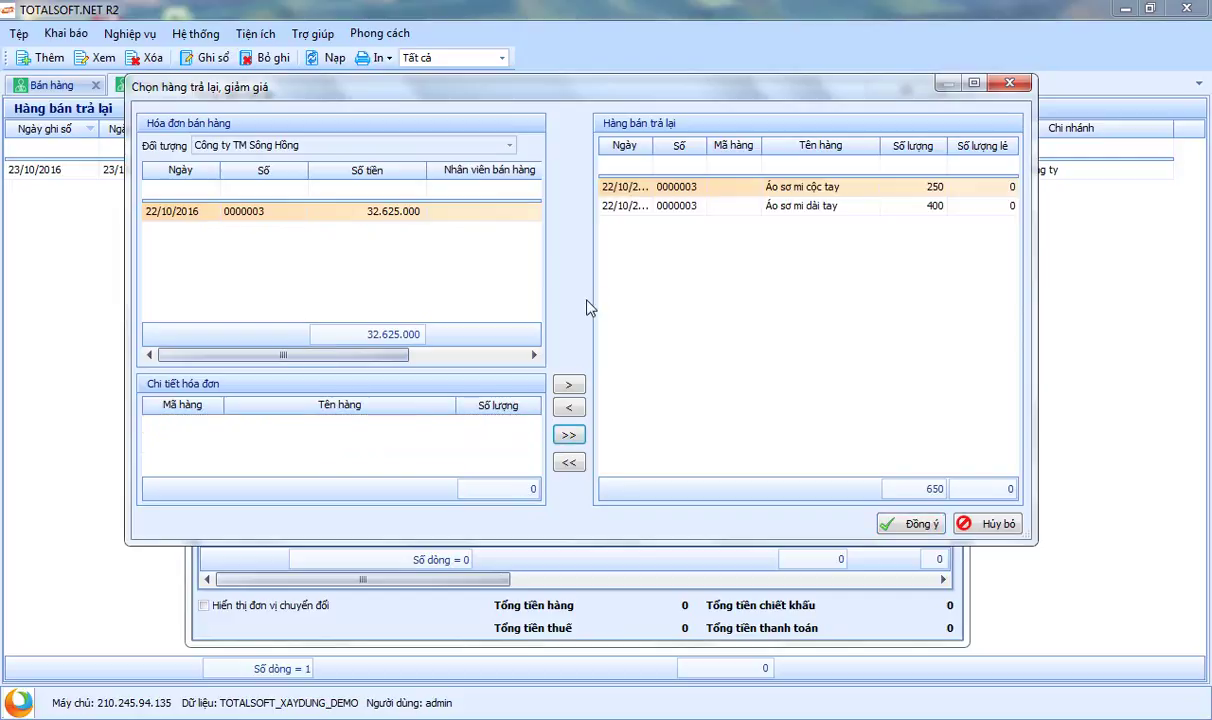
left_click(919, 524)
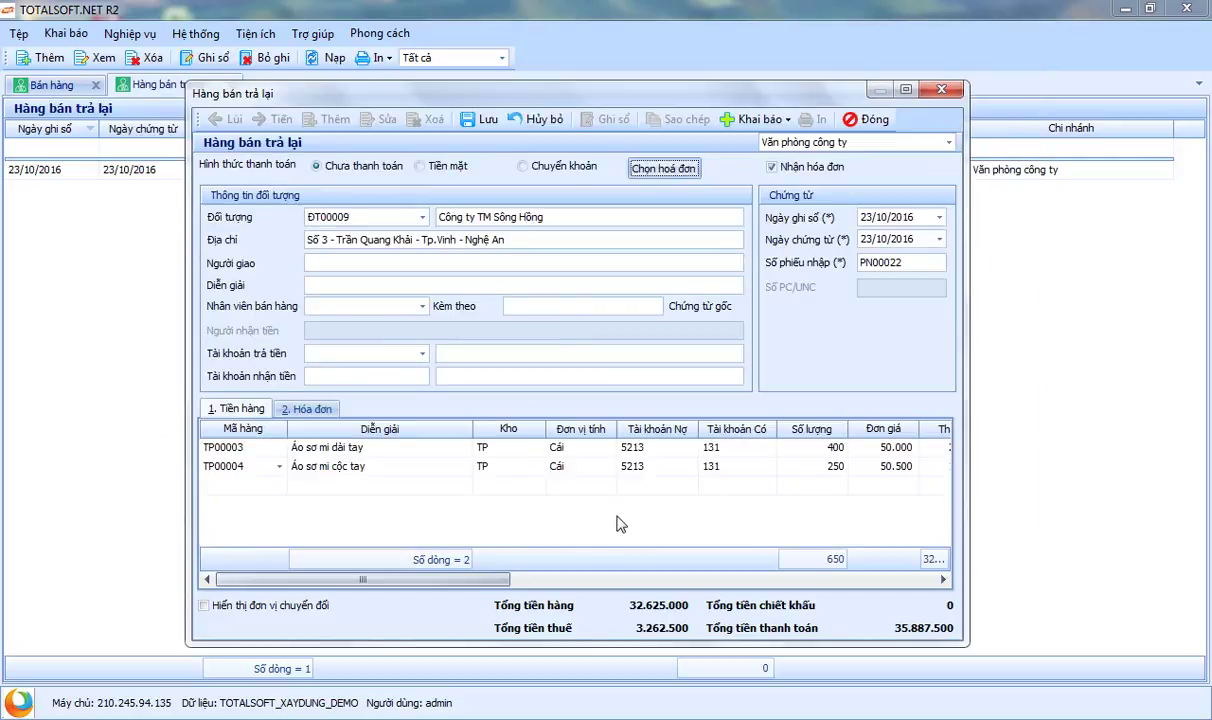
- Set the invoice type (Loại hóa đơn) of the first returned item's tax line to Hóa đơn GTGT
left_click_drag(420, 579, 361, 598)
left_click(316, 410)
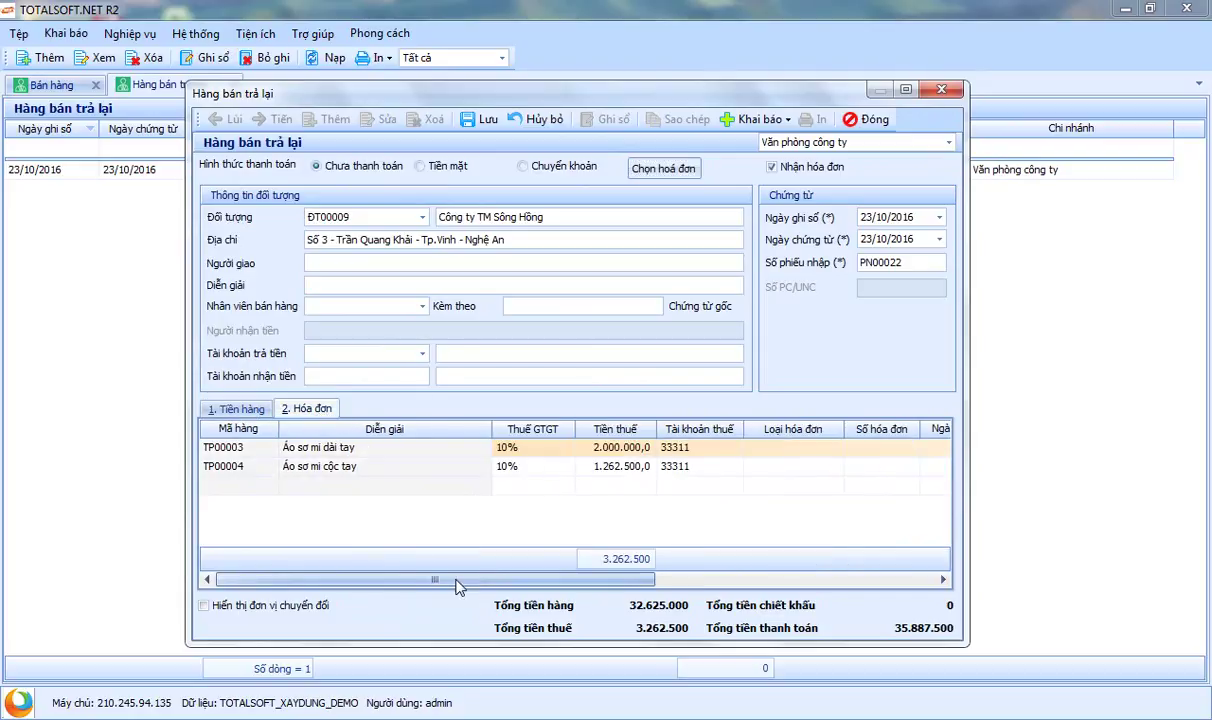
mouse_move(457, 587)
left_mouse_down()
mouse_move(541, 584)
mouse_move(440, 585)
left_mouse_up()
left_click_drag(436, 586, 569, 585)
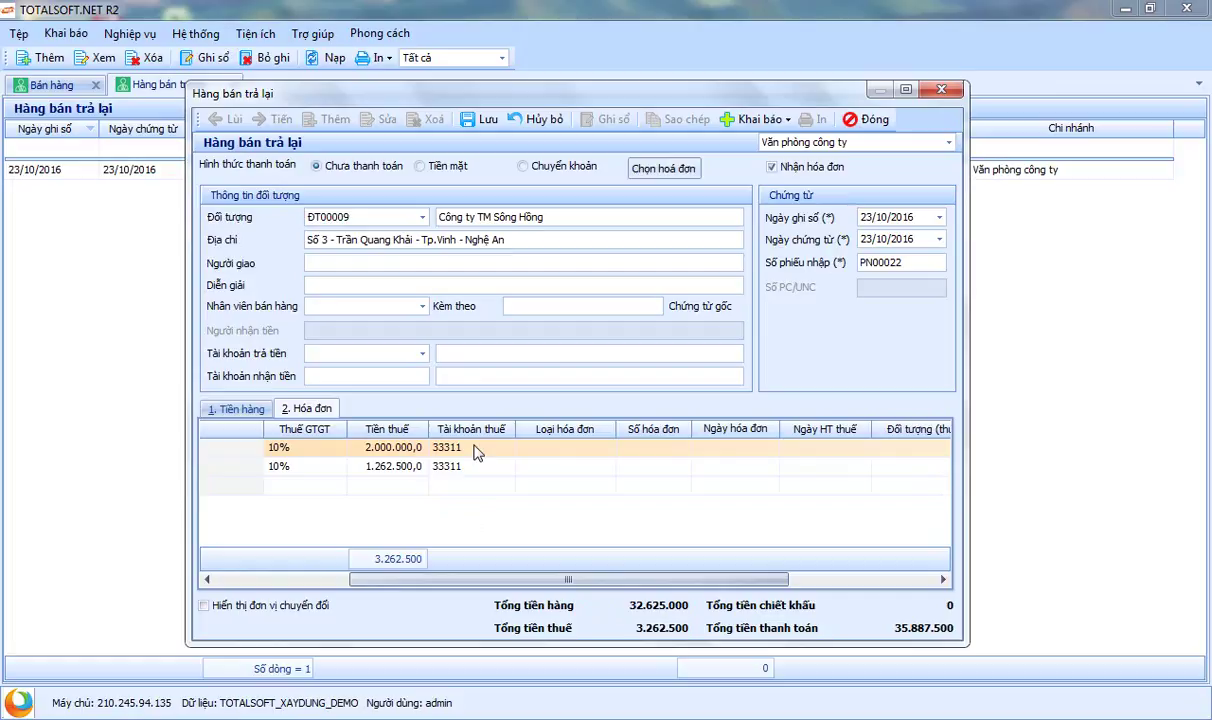
left_click(548, 447)
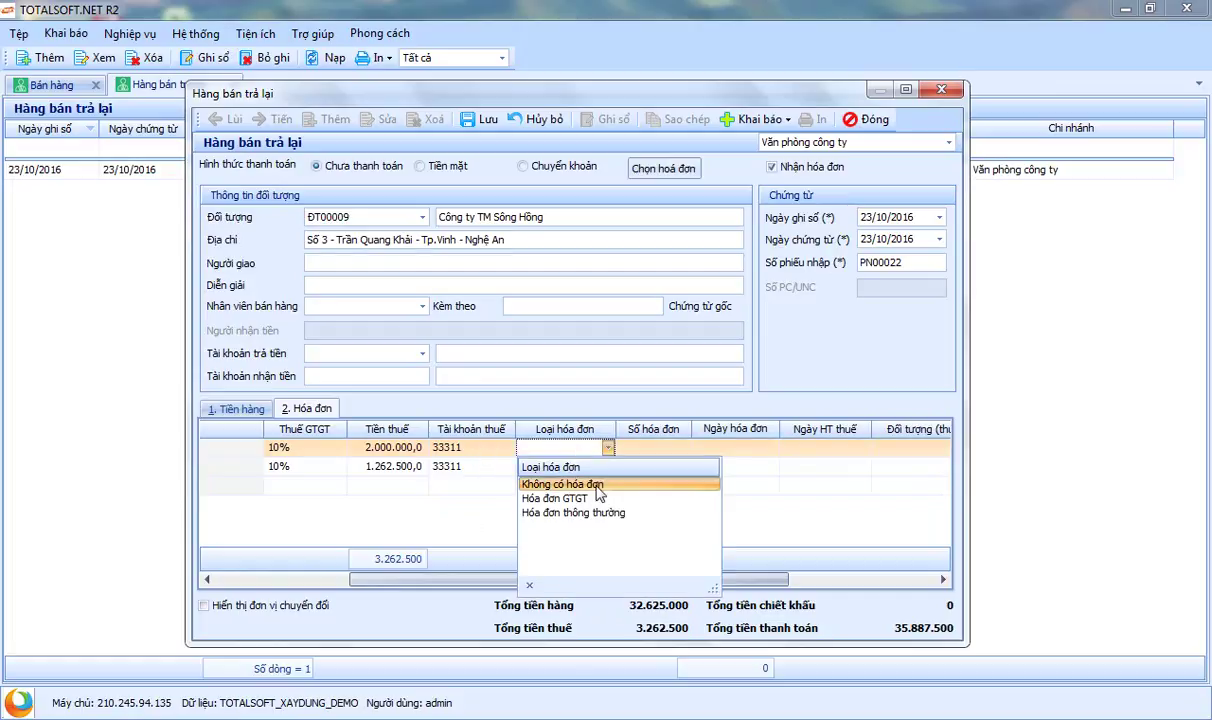
left_click(590, 498)
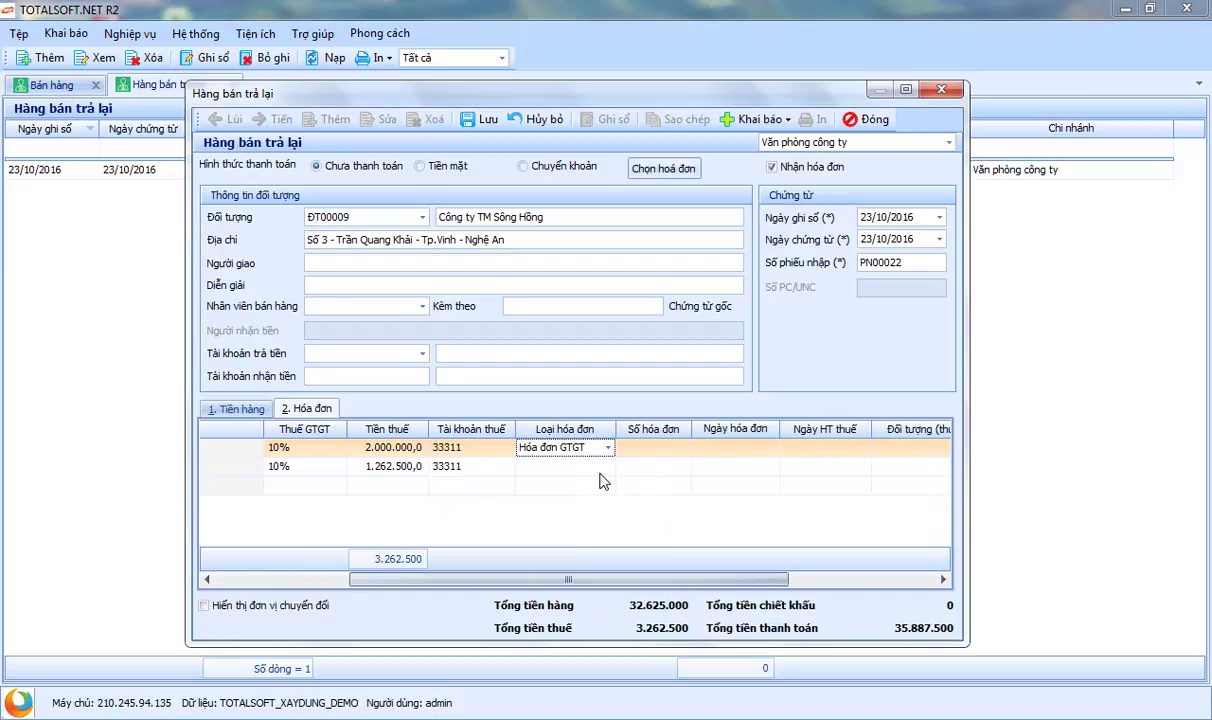
- Enter invoice number 3123312 and invoice date 22/10/2016 on the first invoice line
left_click(668, 448)
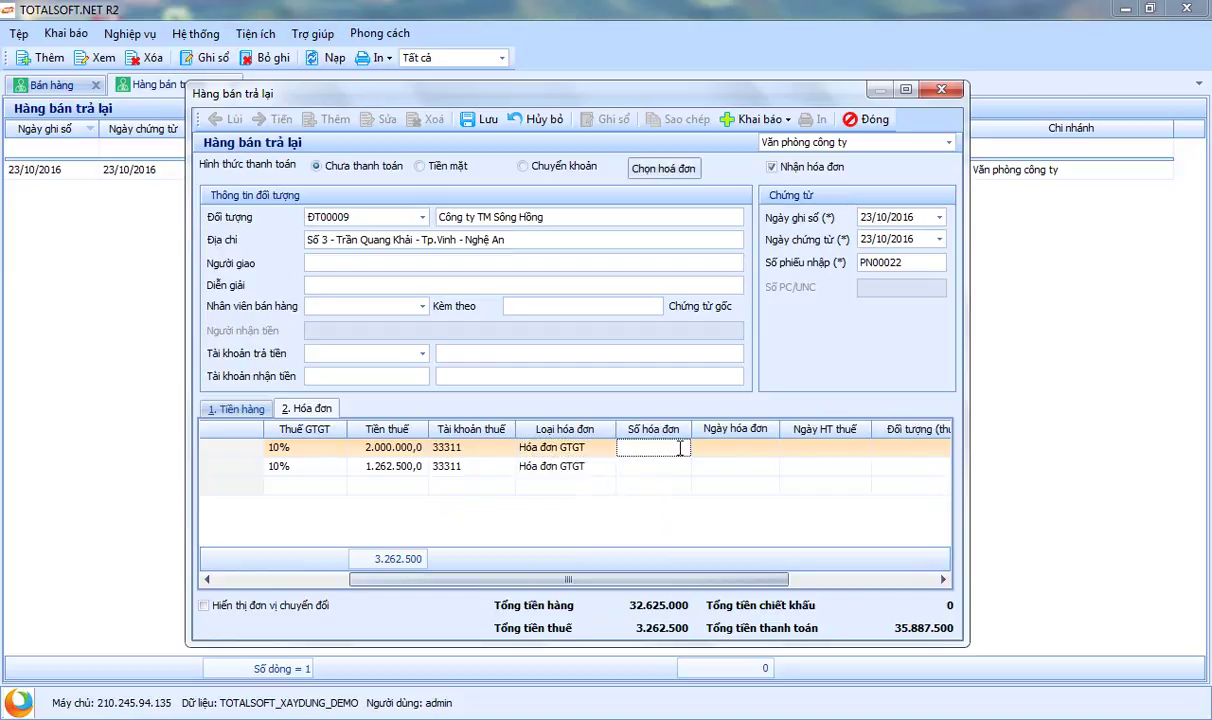
type("3123312")
key("Return")
key("Tab")
type("22")
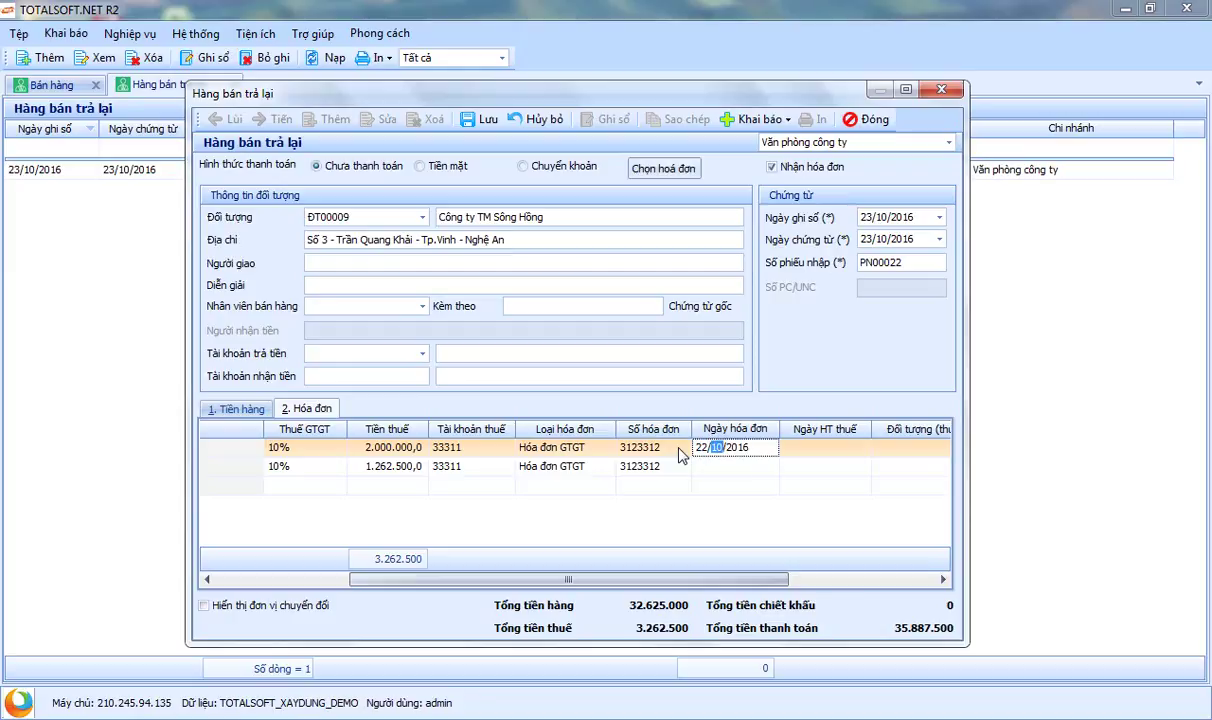
key("Return")
key("Tab")
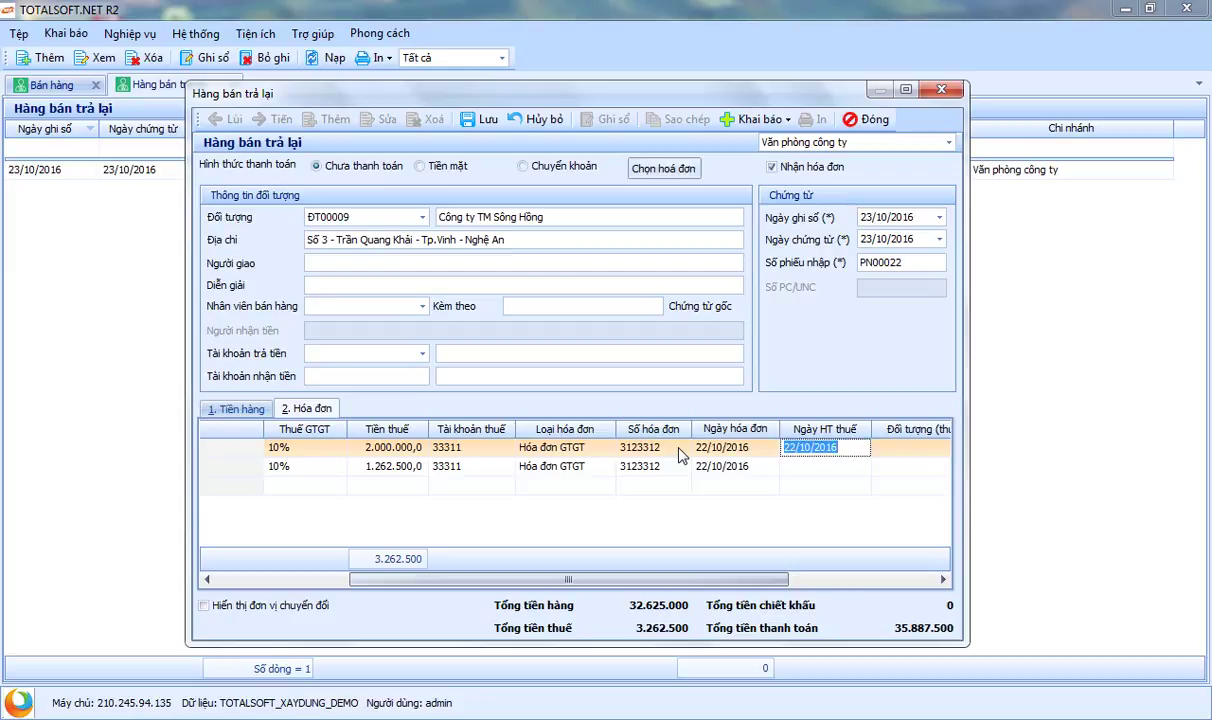
- Set the tax accounting date (Ngày HT thuế) of the first invoice line to 23/10/2016
key("Home")
type("23")
key("Return")
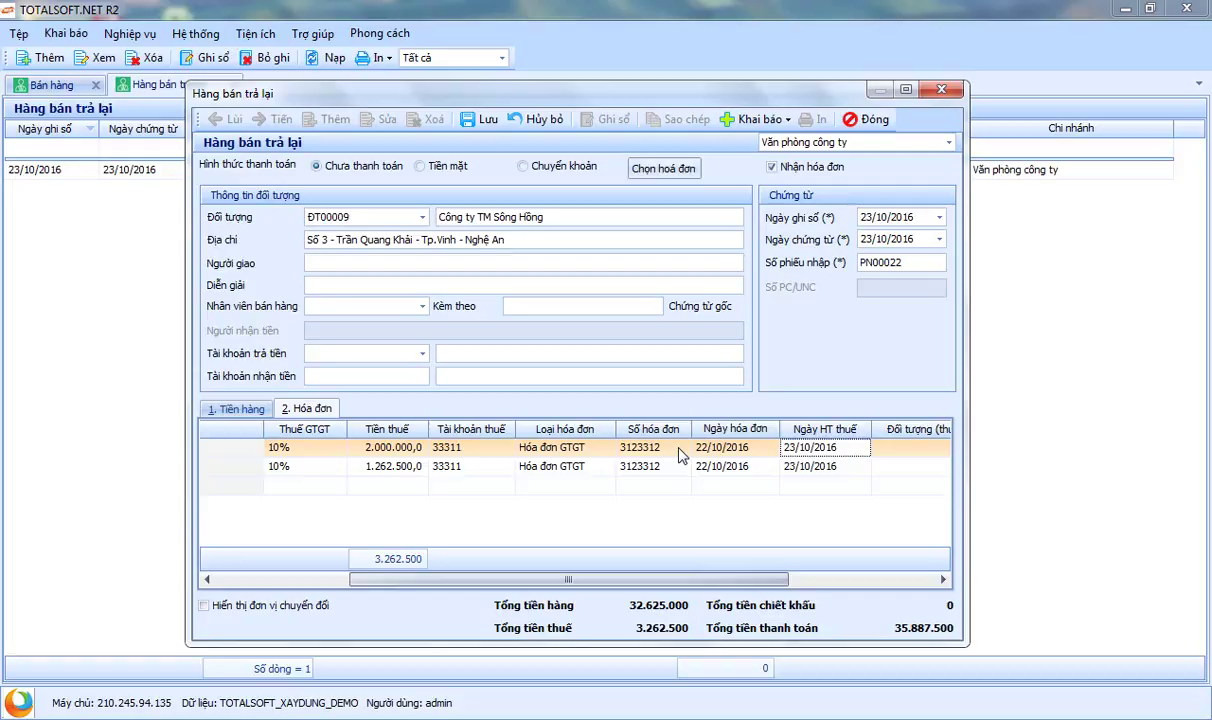
- Set the tax partner (Đối tượng thuế) of the first invoice line to Công ty TNHH Nam Thành
key("shift+Tab")
key("Tab")
key("Tab")
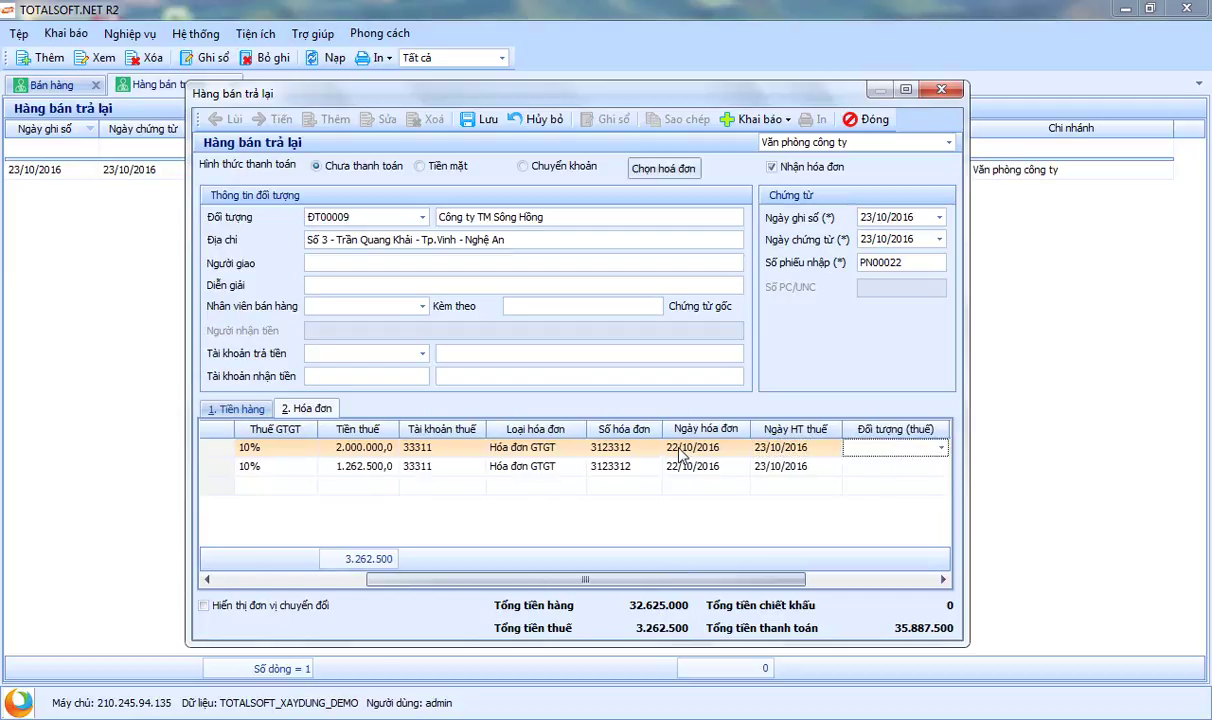
left_click(941, 448)
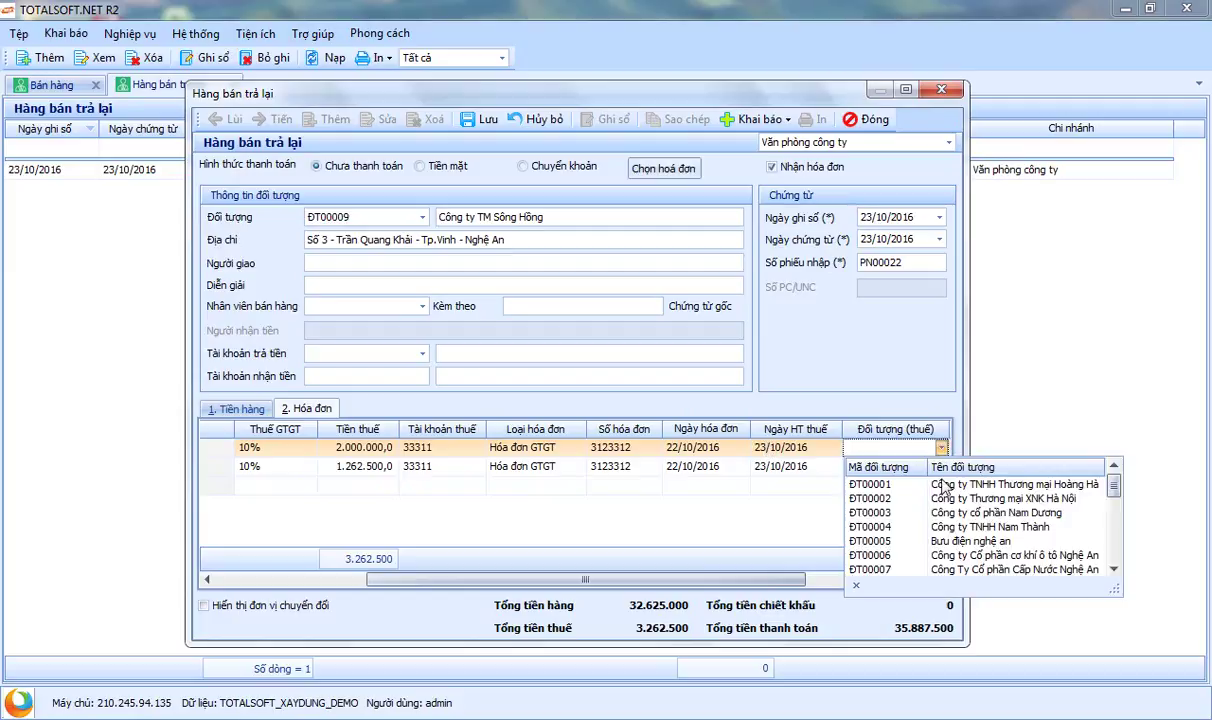
scroll(977, 538, "down", 1)
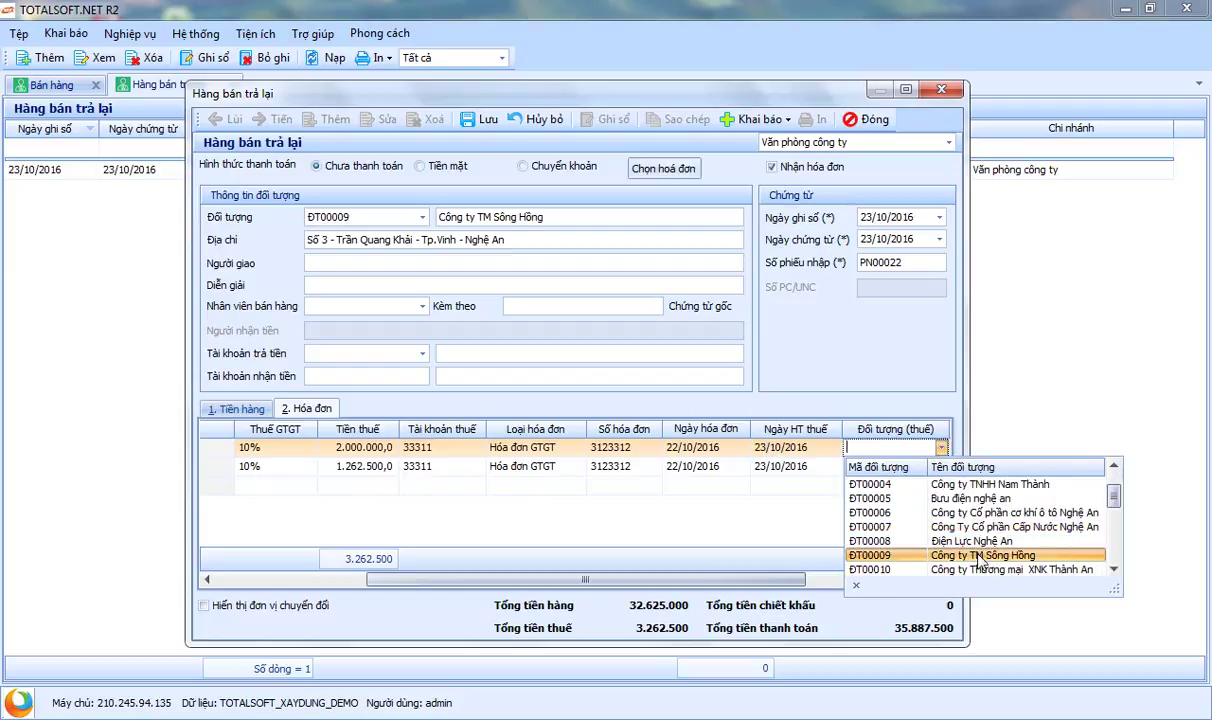
left_click(781, 586)
left_click(781, 447)
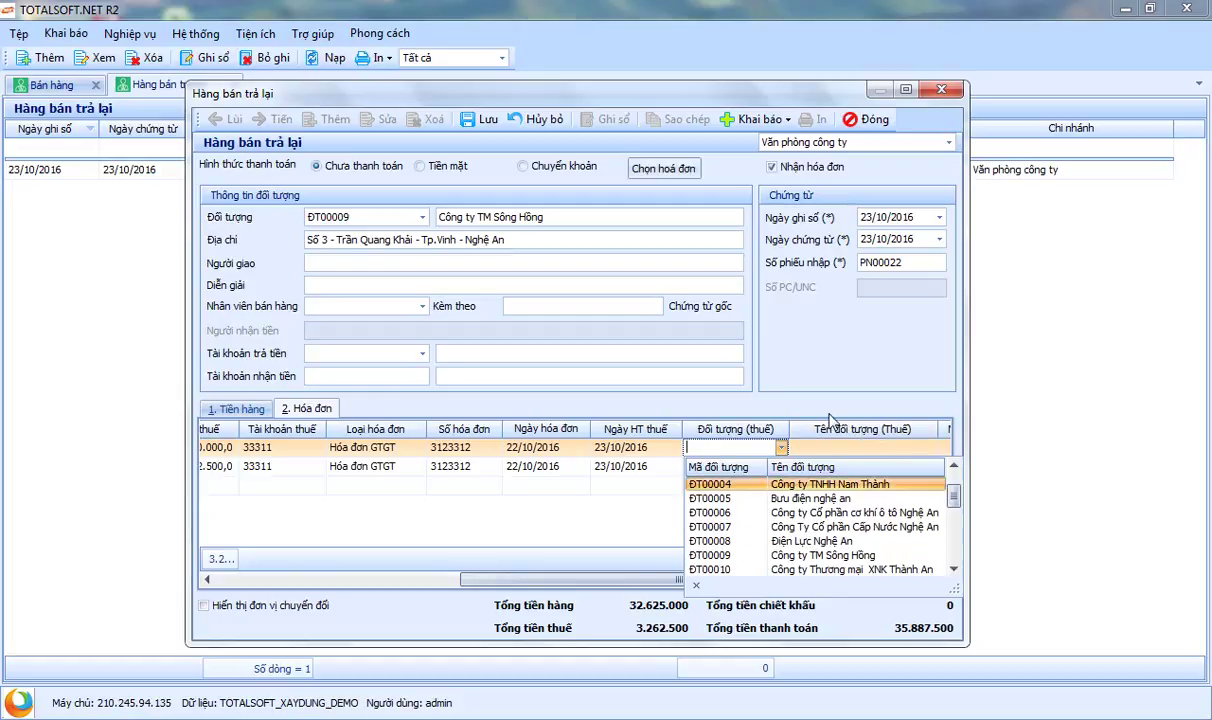
mouse_move(955, 494)
left_mouse_down()
mouse_move(957, 525)
mouse_move(951, 495)
left_mouse_up()
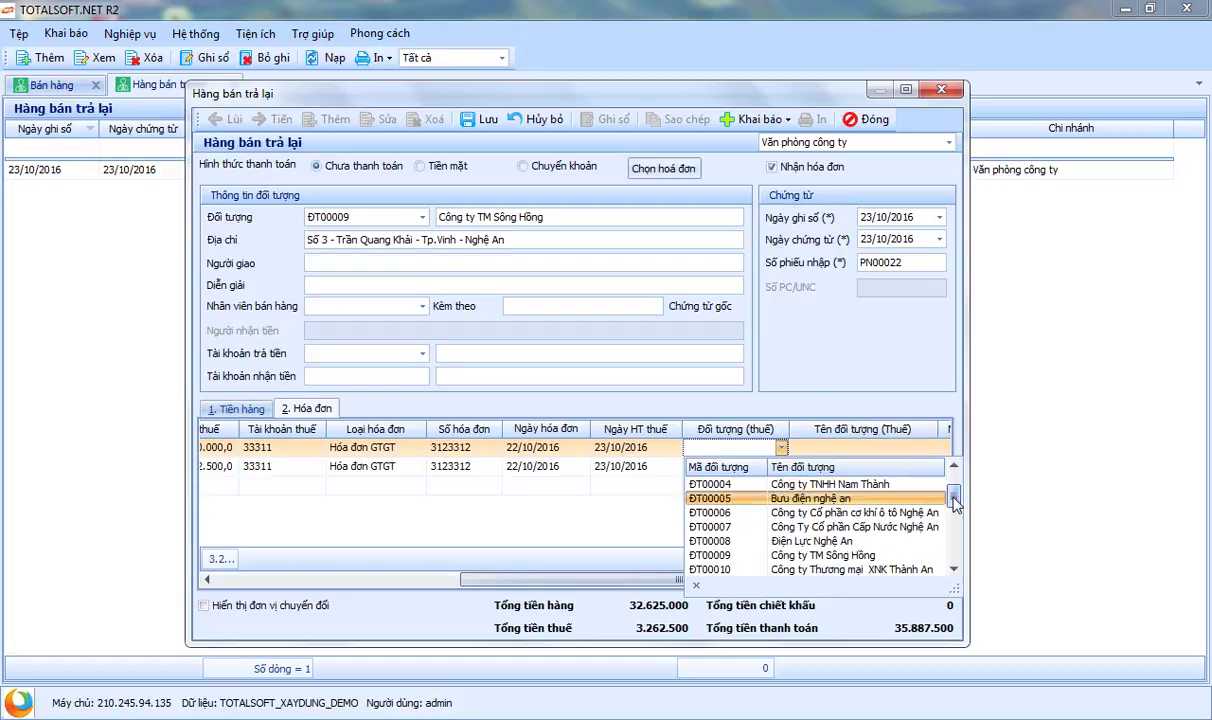
left_click(821, 487)
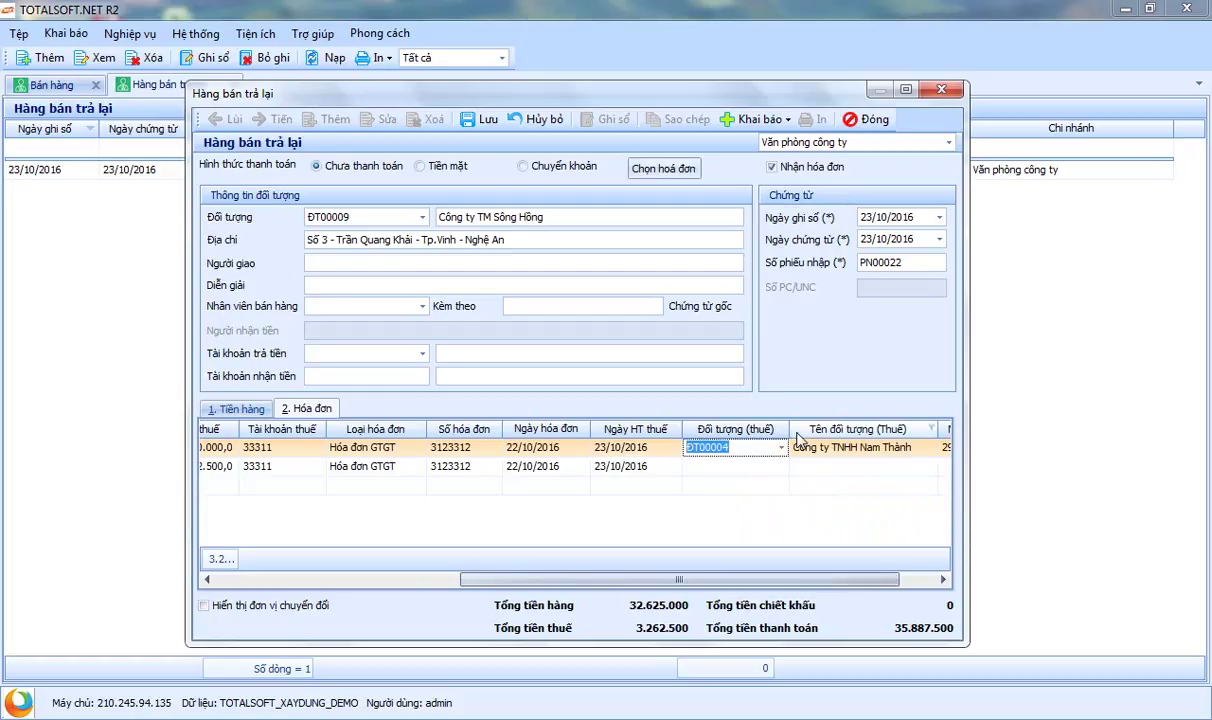
key("Tab")
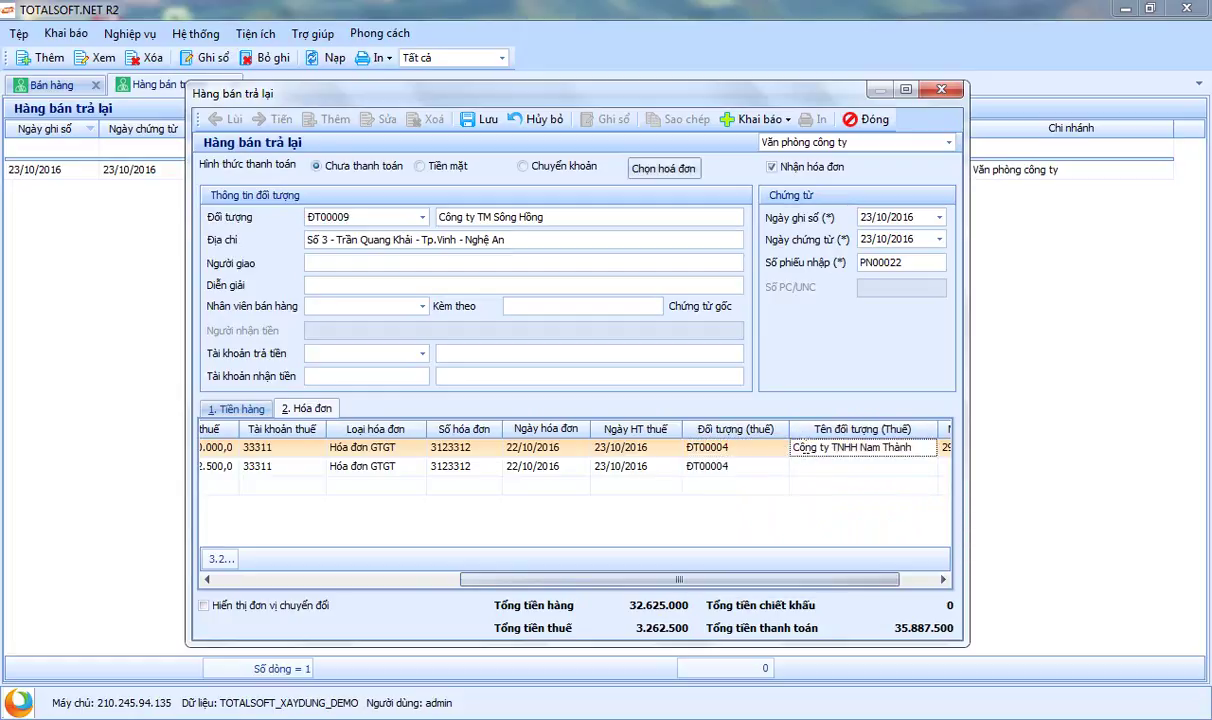
key("Tab")
- Change the tax partner of the first invoice line to Công ty TM Sông Hồng
left_click(718, 448)
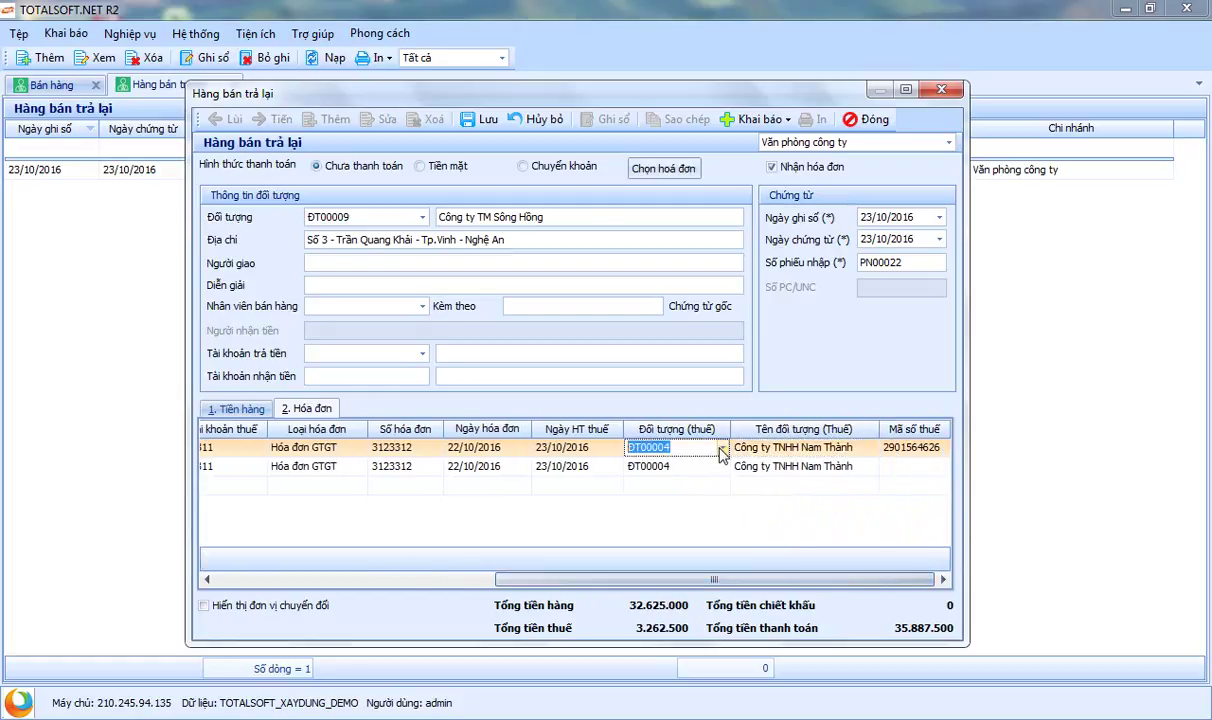
left_click(722, 447)
left_click(842, 556)
key("Tab")
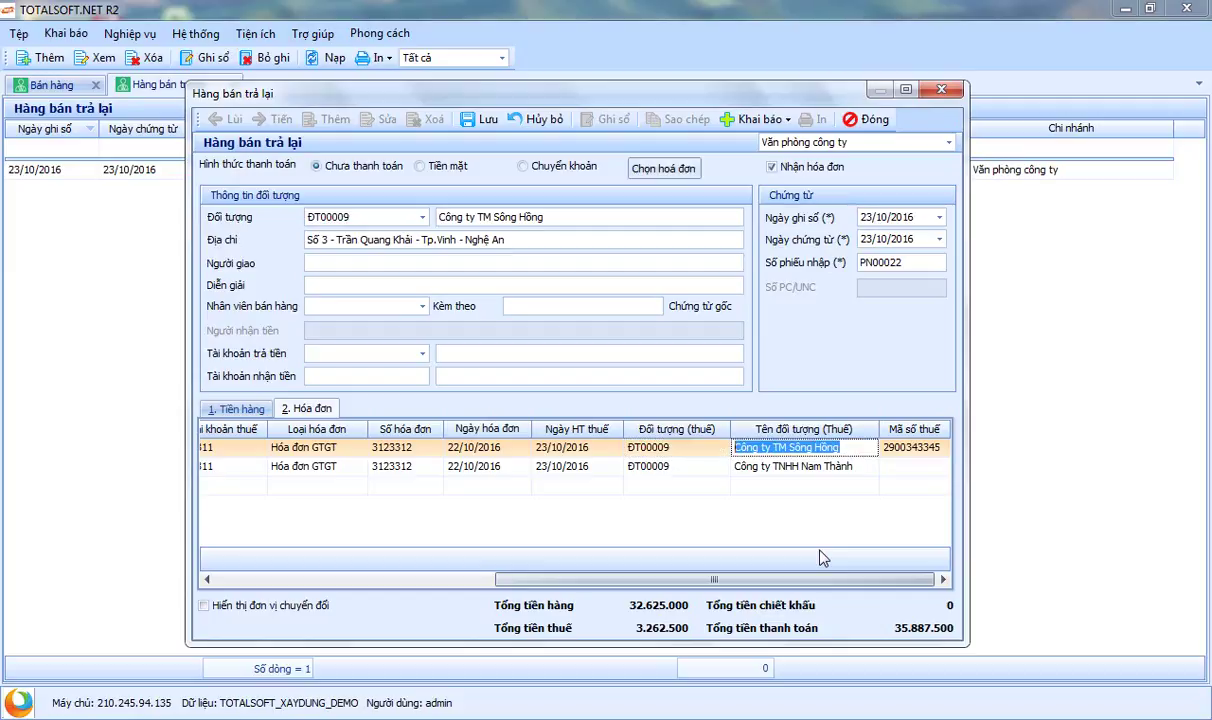
key("Tab")
key("Tab")
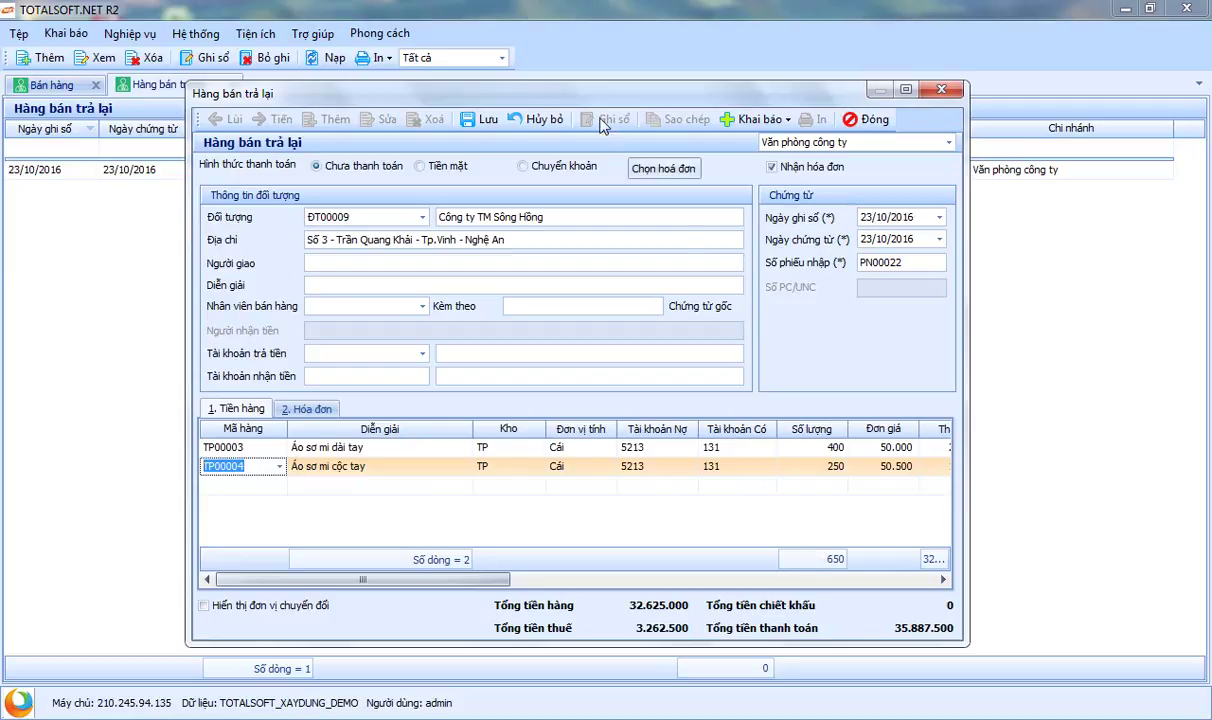
- Save the completed sales return voucher and close it
left_click_drag(530, 89, 547, 89)
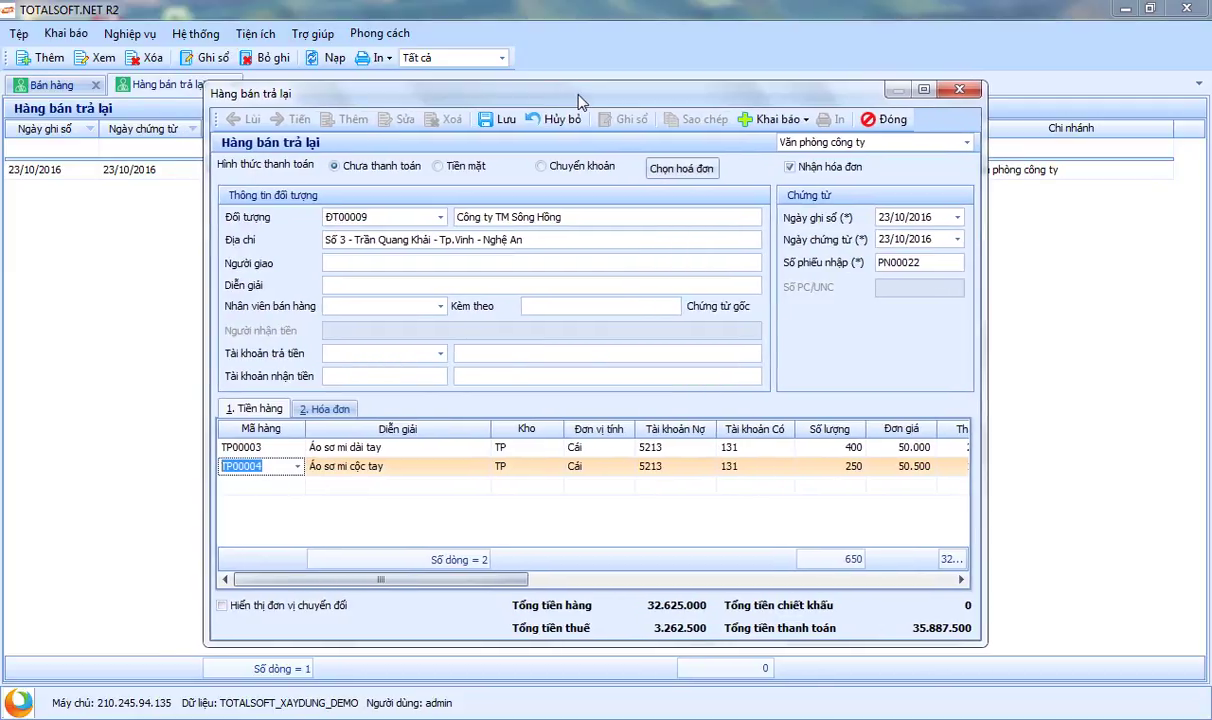
left_click(322, 409)
left_click(262, 410)
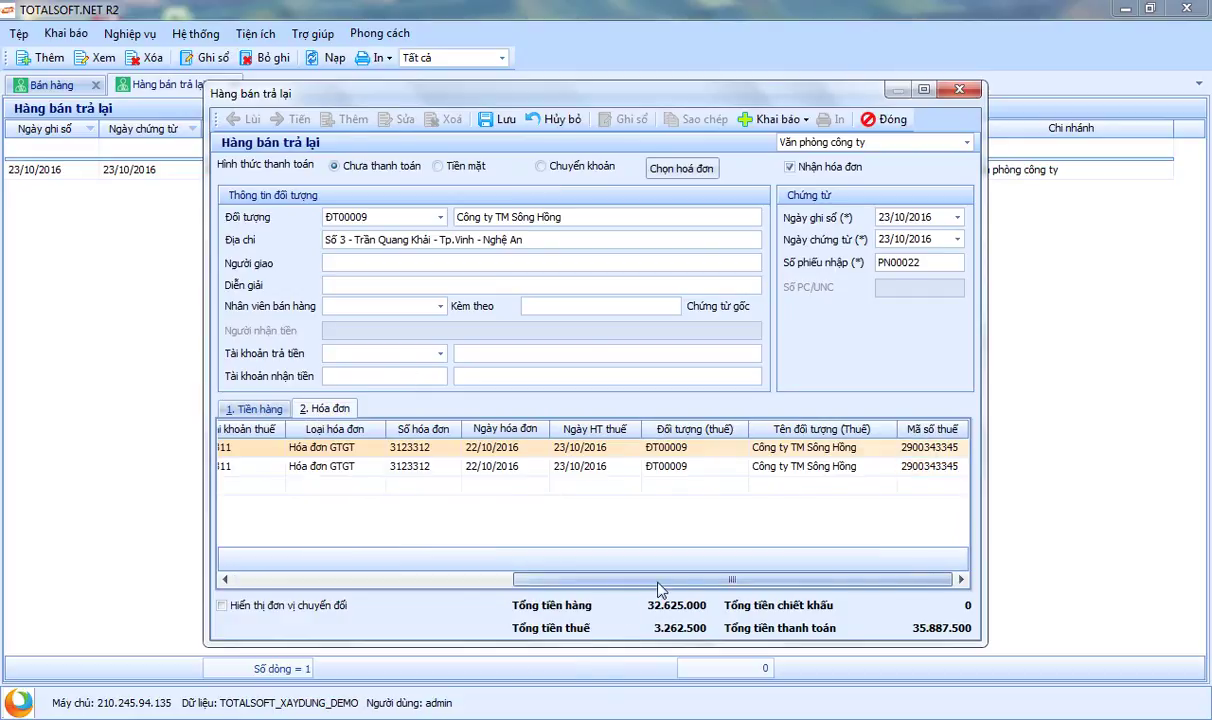
left_click(262, 412)
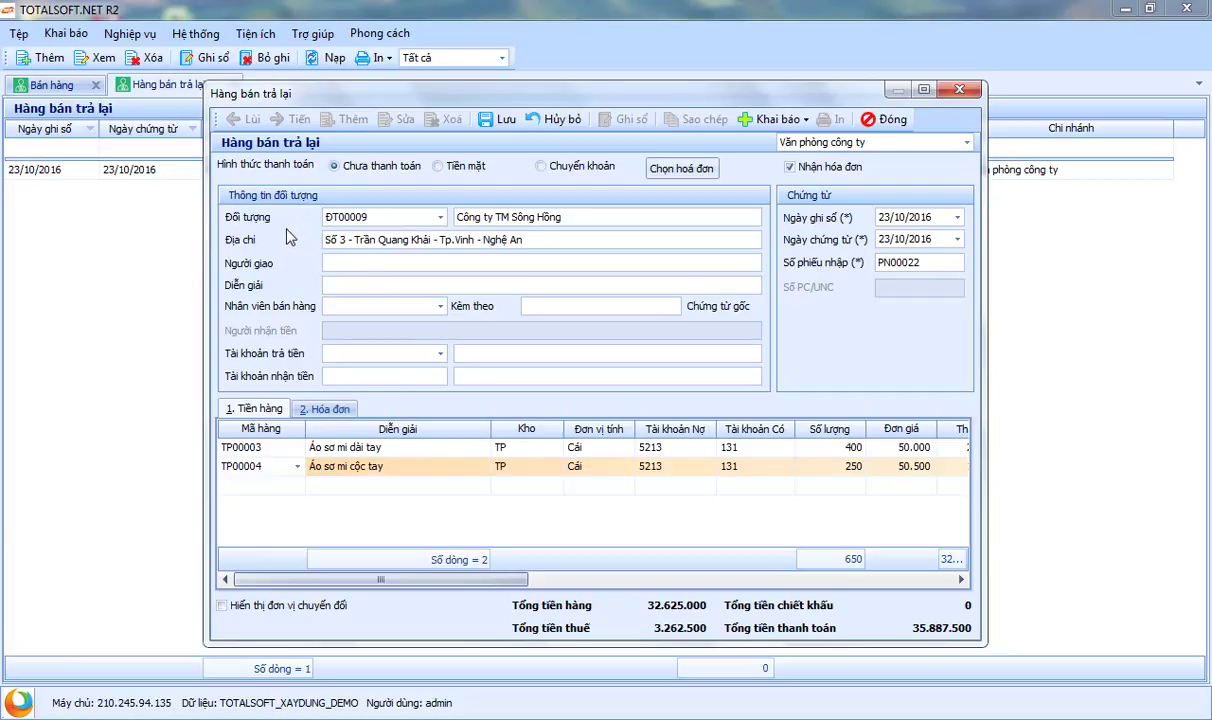
left_click(496, 121)
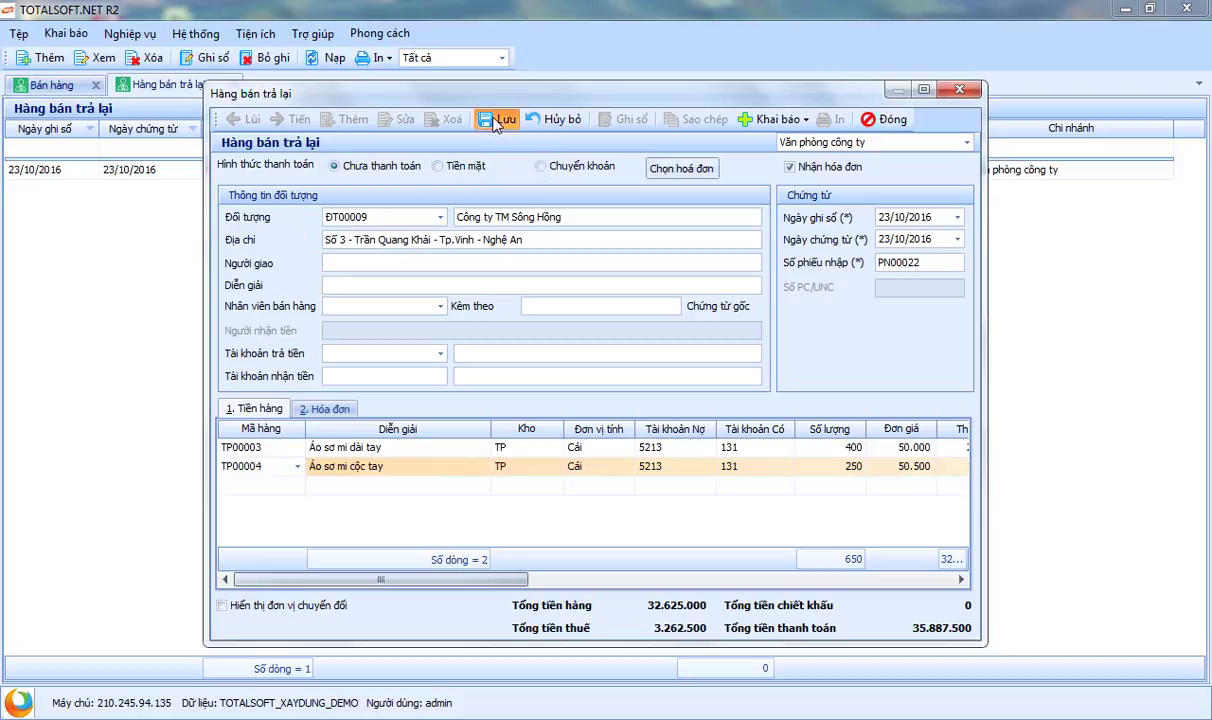
left_click(872, 119)
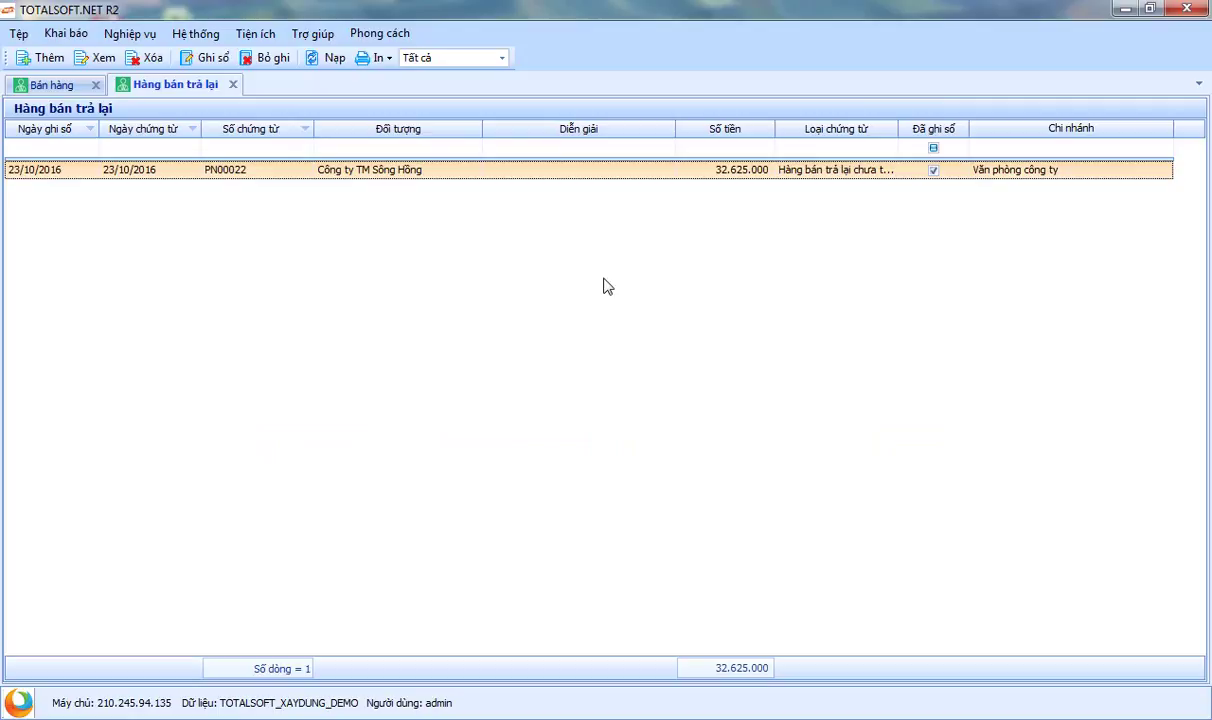